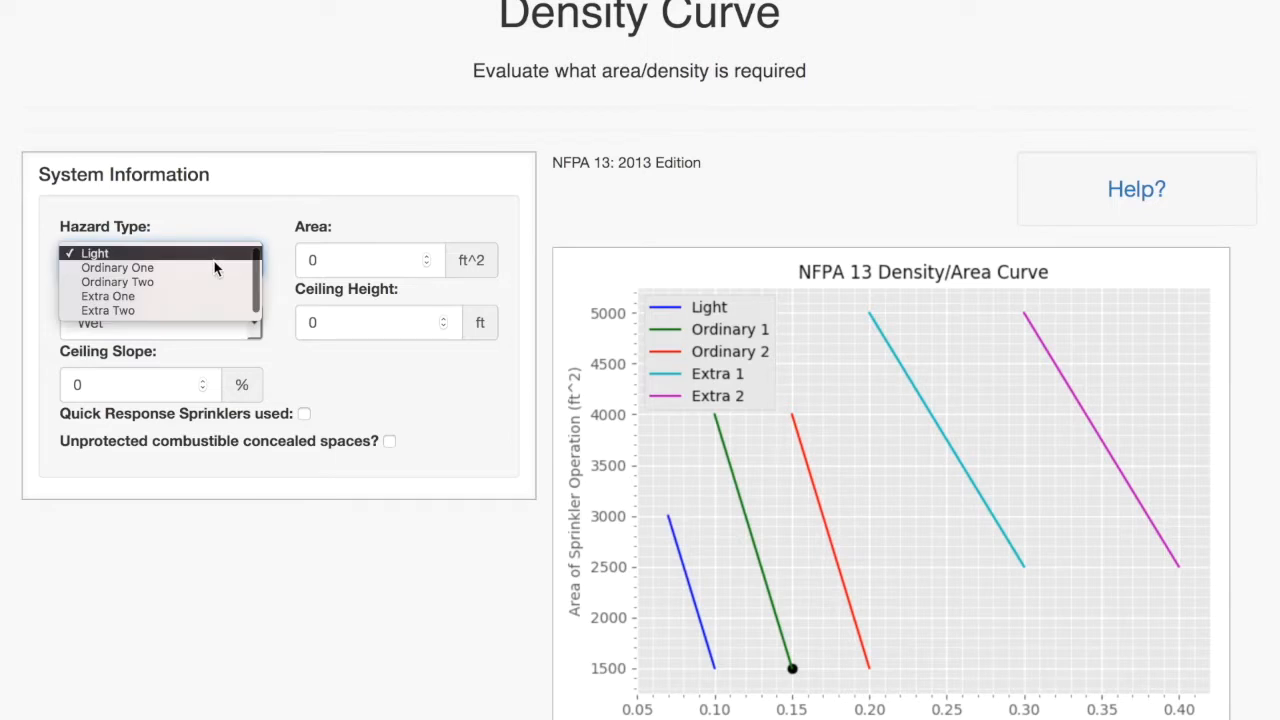
- Set the hazard type to Ordinary One and the area to 3500 ft^2
click(214, 266)
click(331, 259)
key(BackSpace)
text(3500)
- Set the ceiling height to 10 ft, keeping the wet system type
key(Tab)
key(Tab)
text(10)
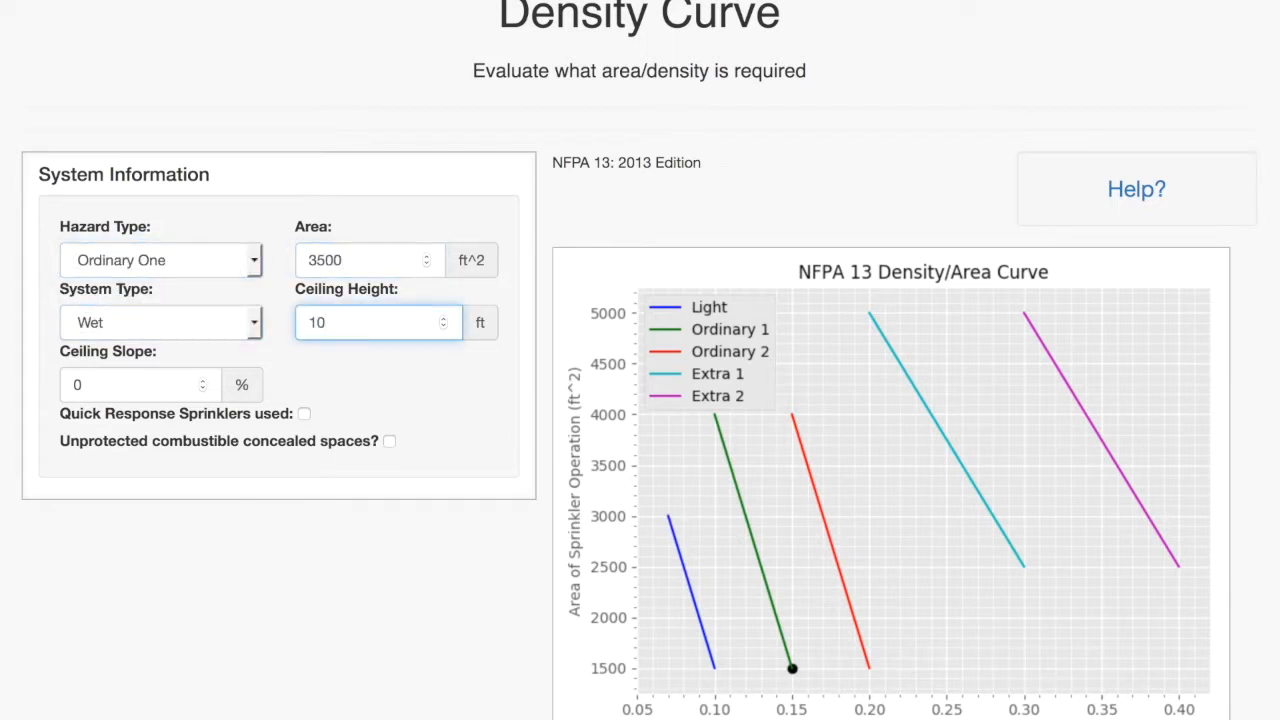
key(Tab)
click(368, 413)
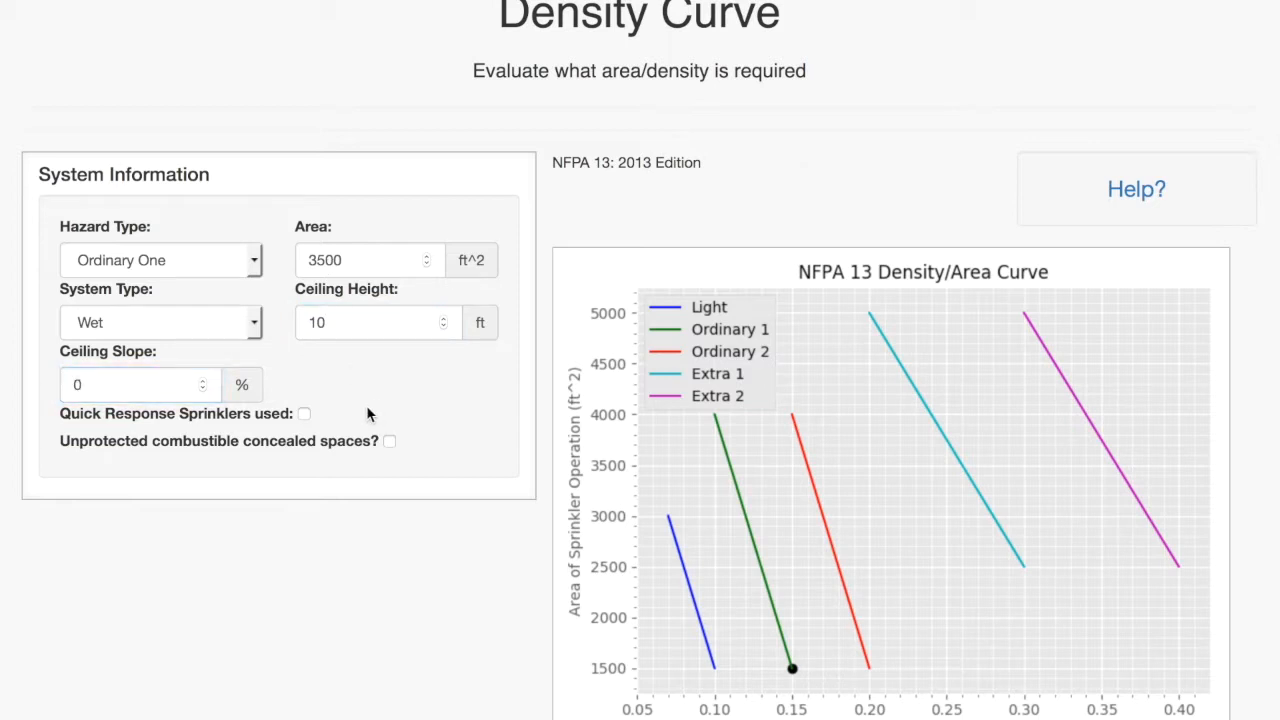
- Process the data and review the initial area, adjusted area and density in the output
scroll(476, 425, down, 2)
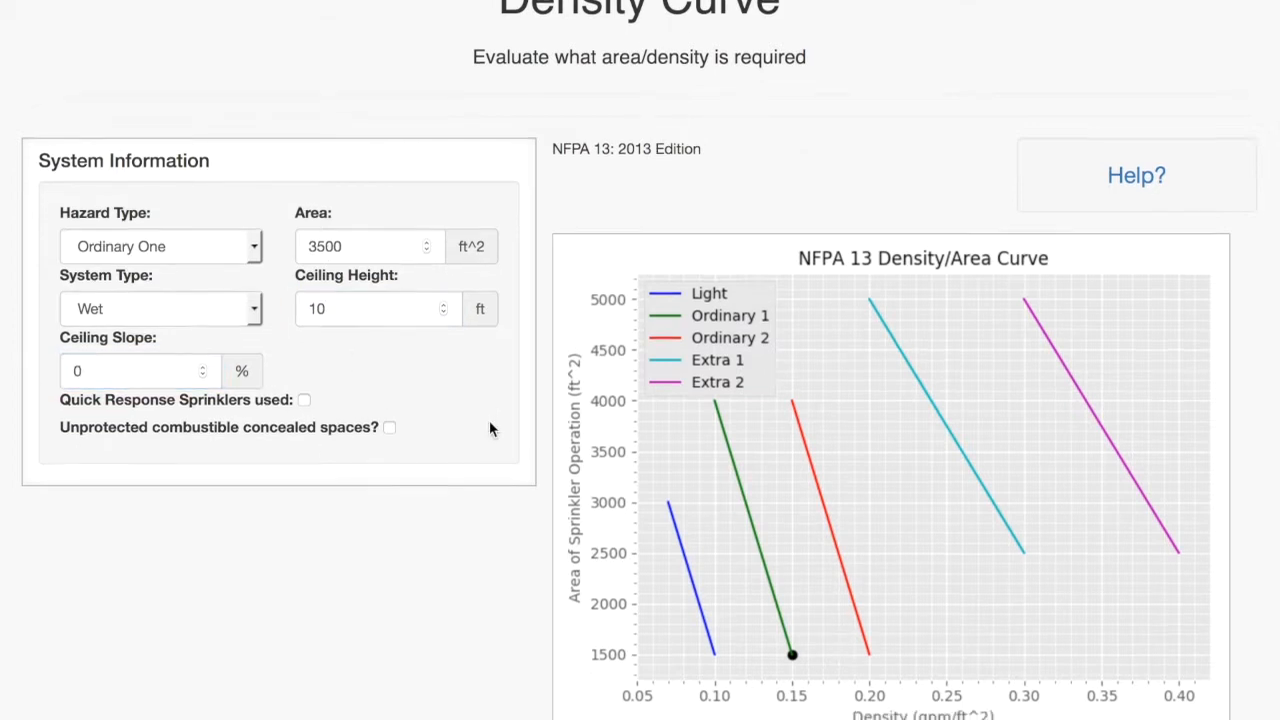
scroll(490, 428, down, 1)
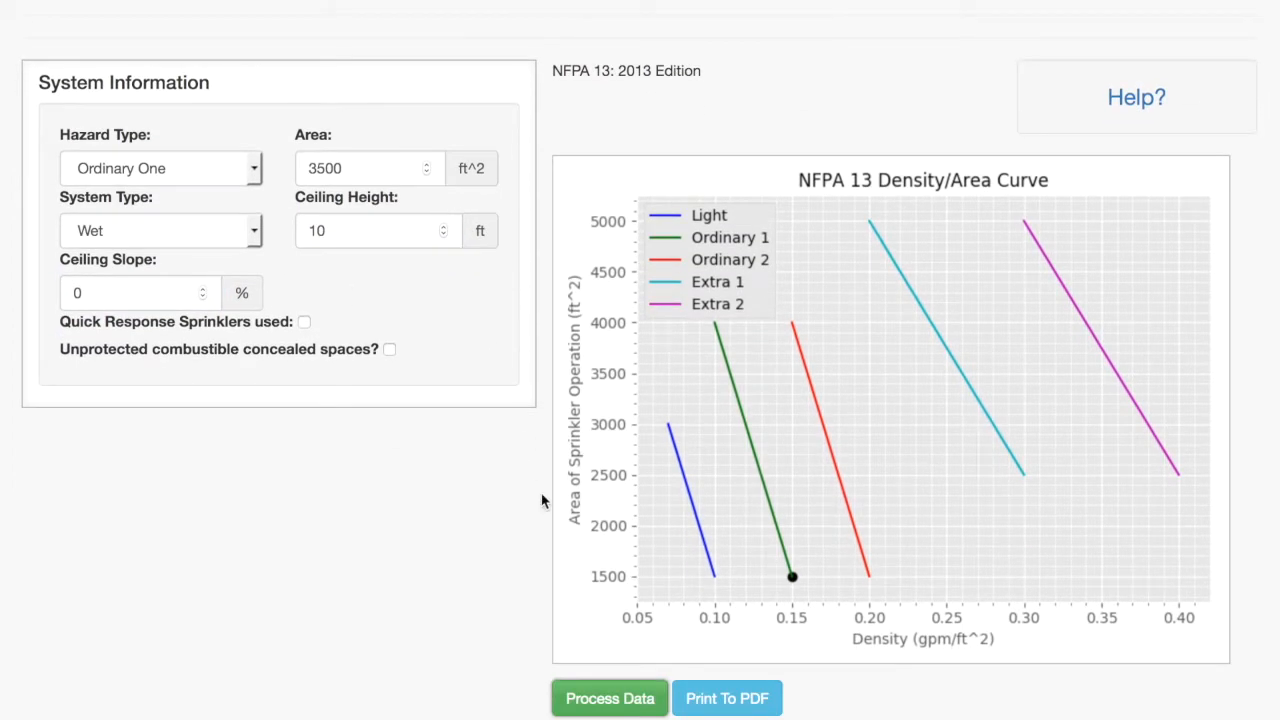
click(610, 699)
scroll(543, 677, down, 1)
scroll(497, 638, down, 3)
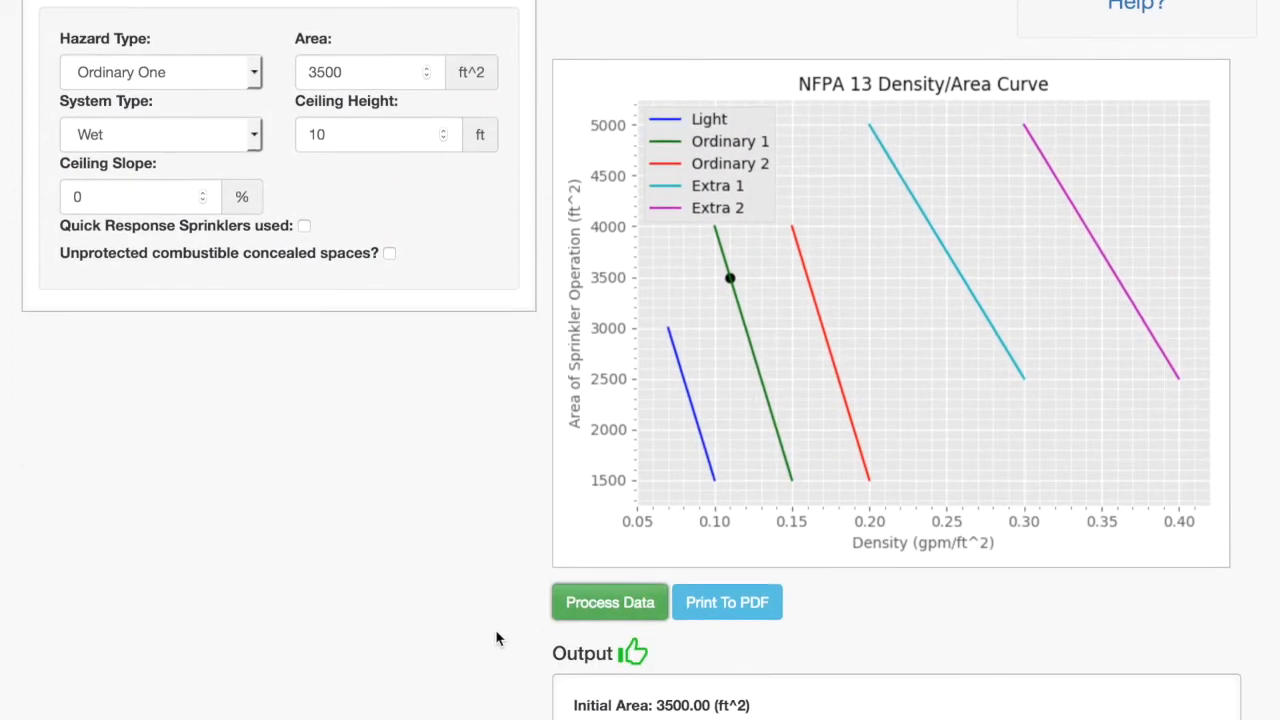
scroll(497, 638, down, 1)
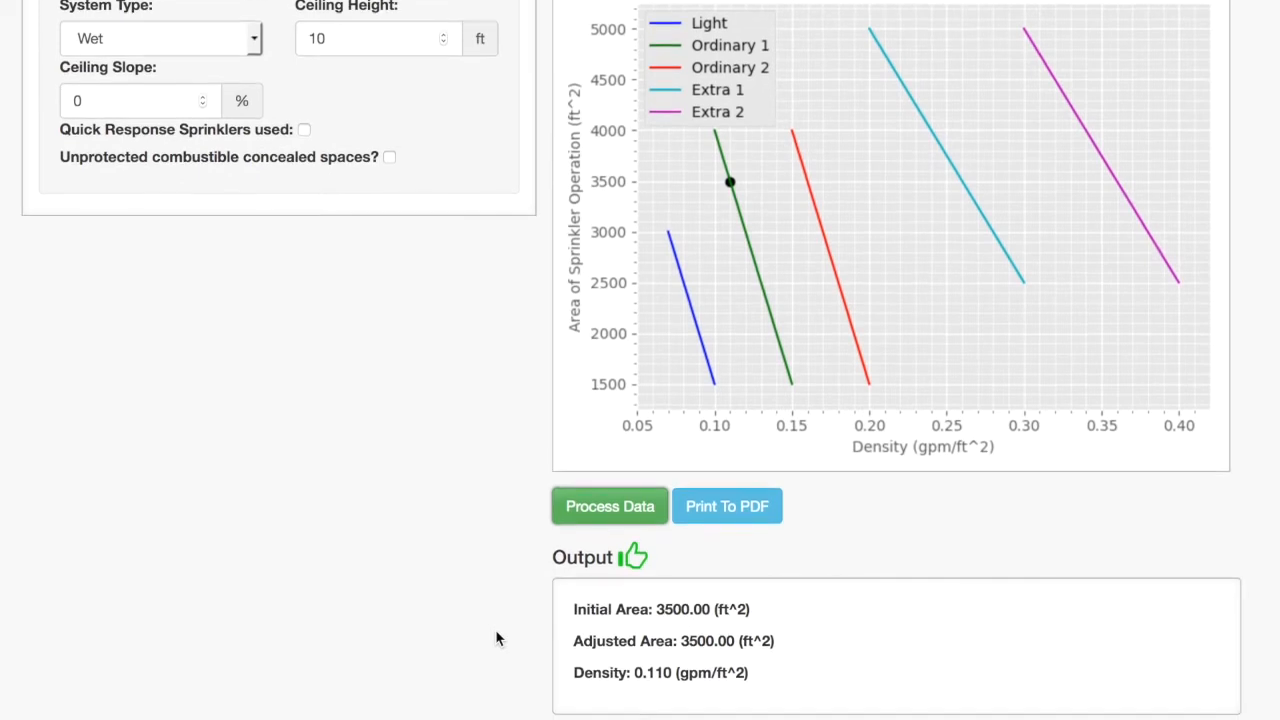
triple_click(742, 672)
drag(652, 648, 573, 611)
click(562, 613)
drag(772, 676, 563, 662)
click(540, 668)
- Change the area to 1200 ft^2 and the system type to Dry, leaving the hazard type at Ordinary One
scroll(477, 505, up, 2)
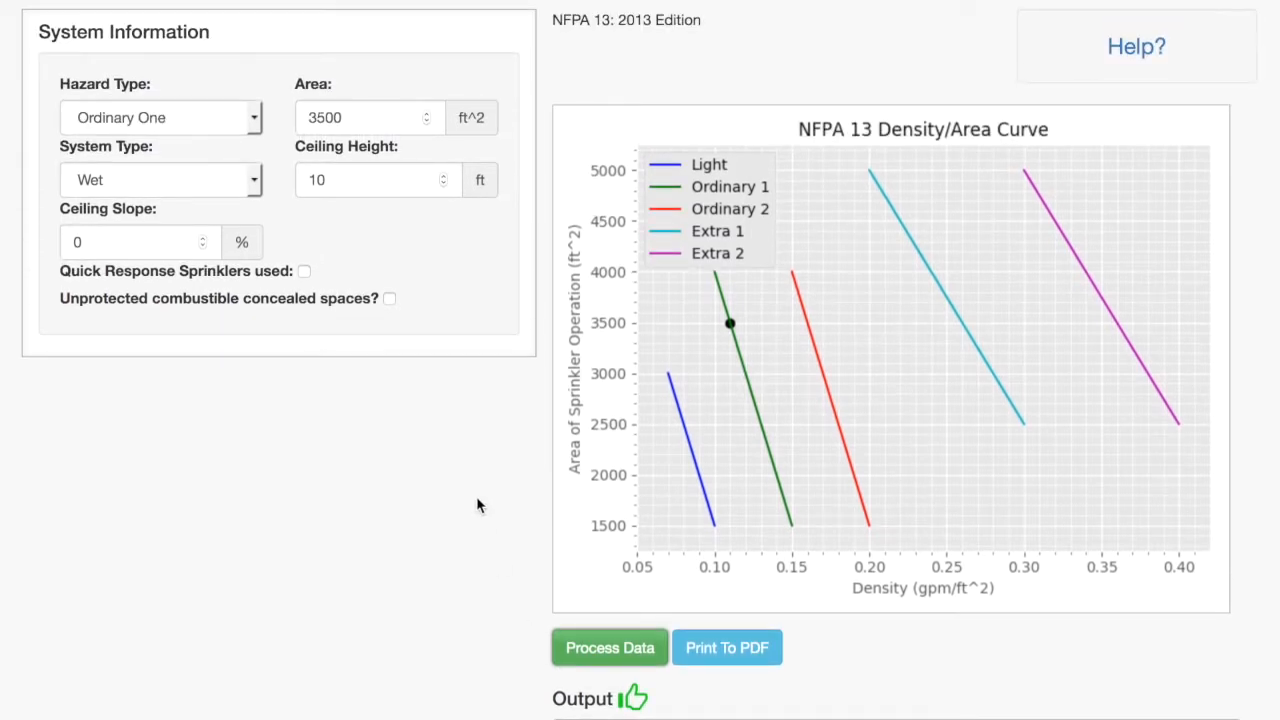
click(245, 118)
click(210, 118)
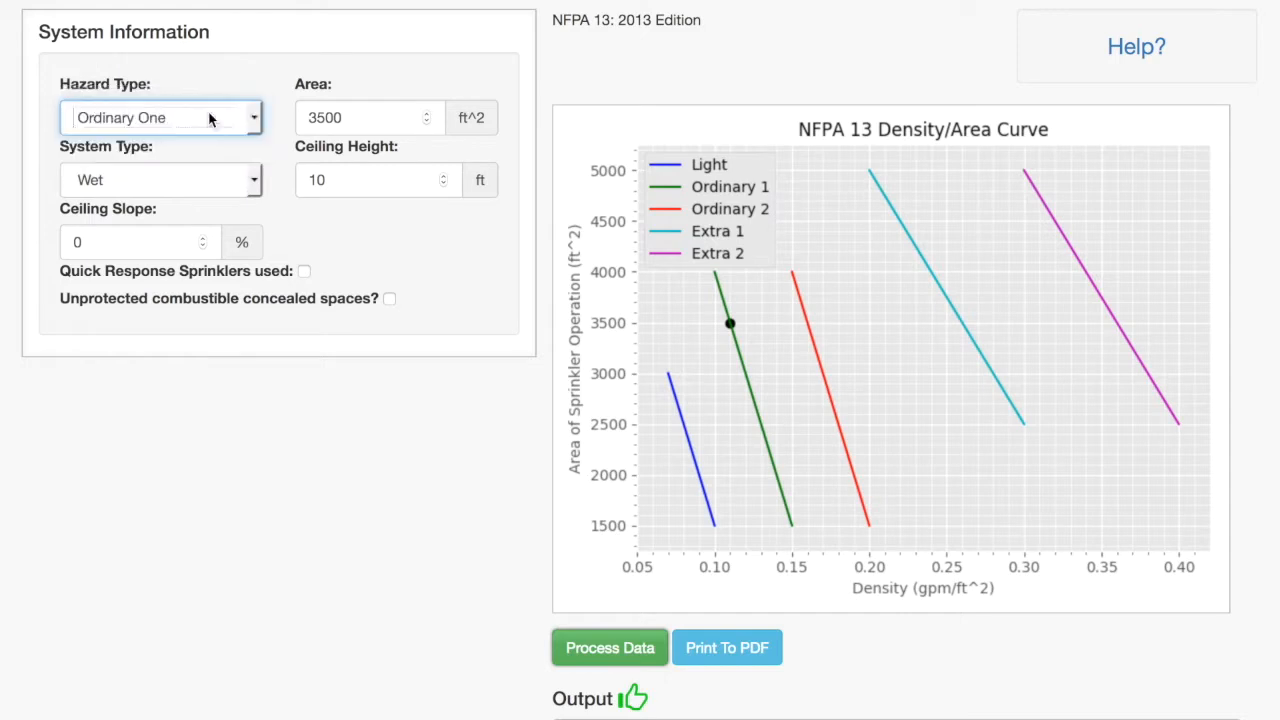
double_click(366, 117)
text(1200)
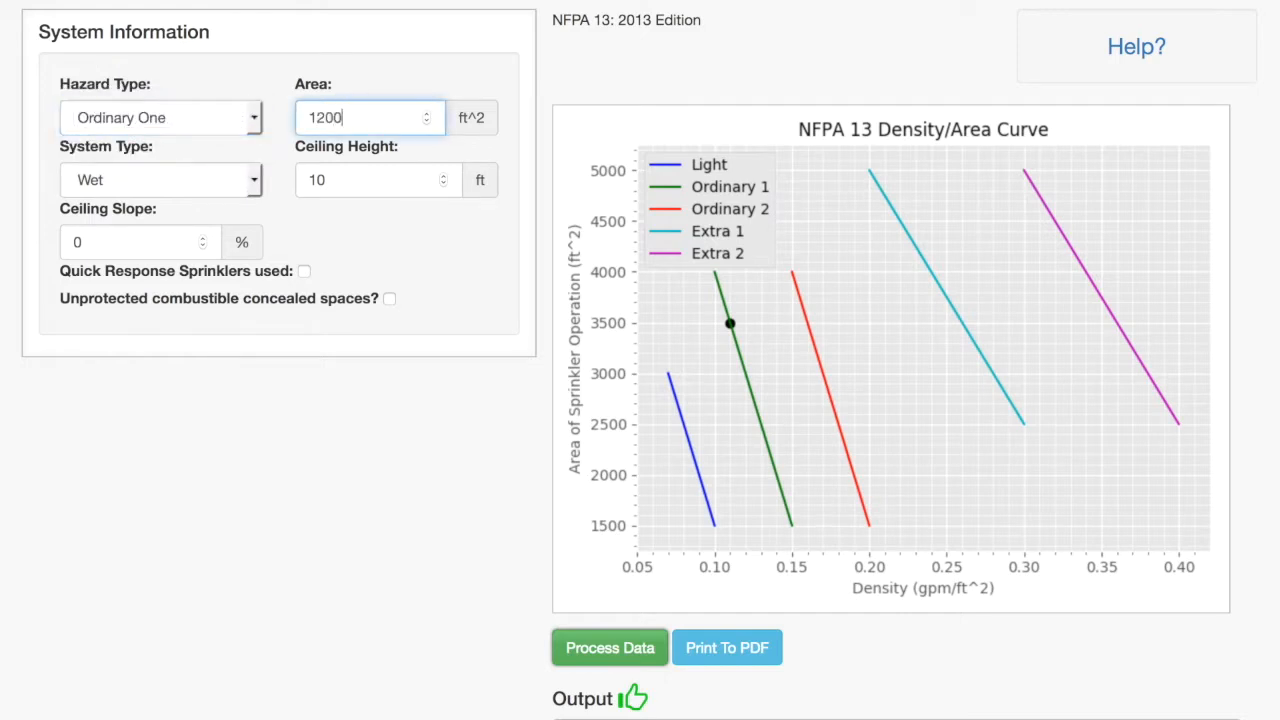
click(150, 179)
key(Down)
key(Return)
- Process the data for the dry system and review the area change note, adjusted area and density
scroll(432, 305, down, 1)
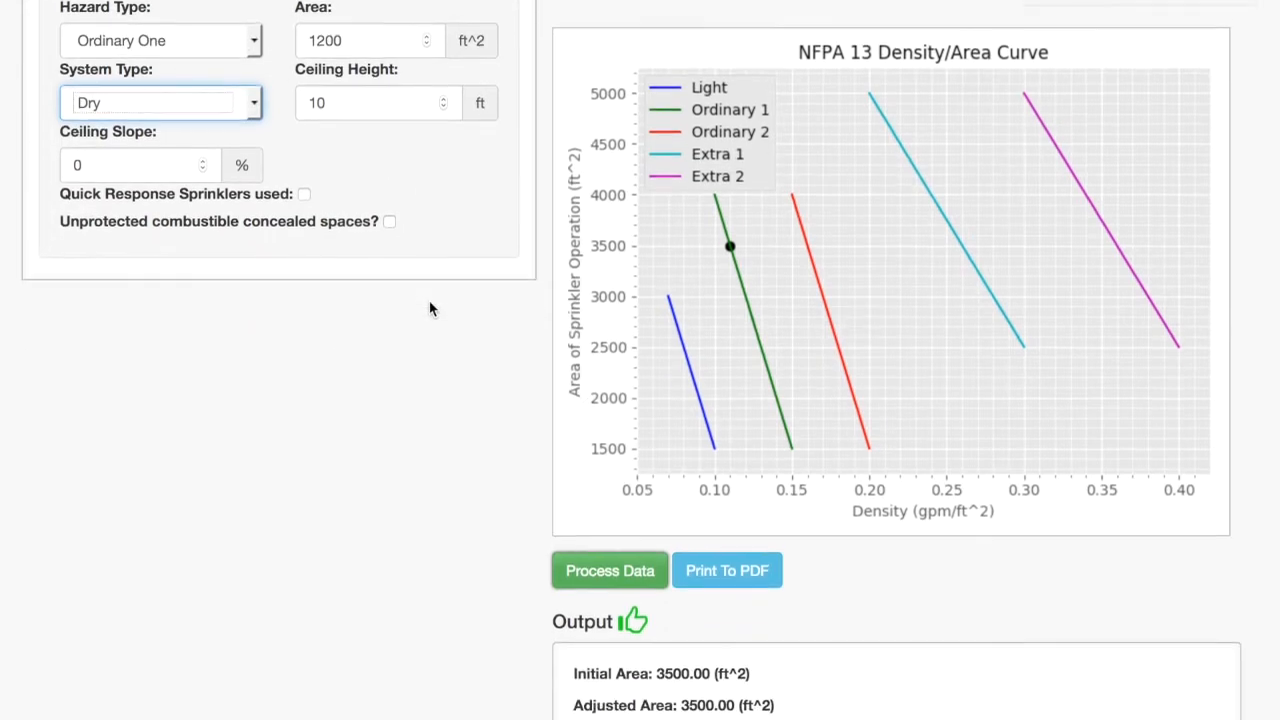
click(588, 566)
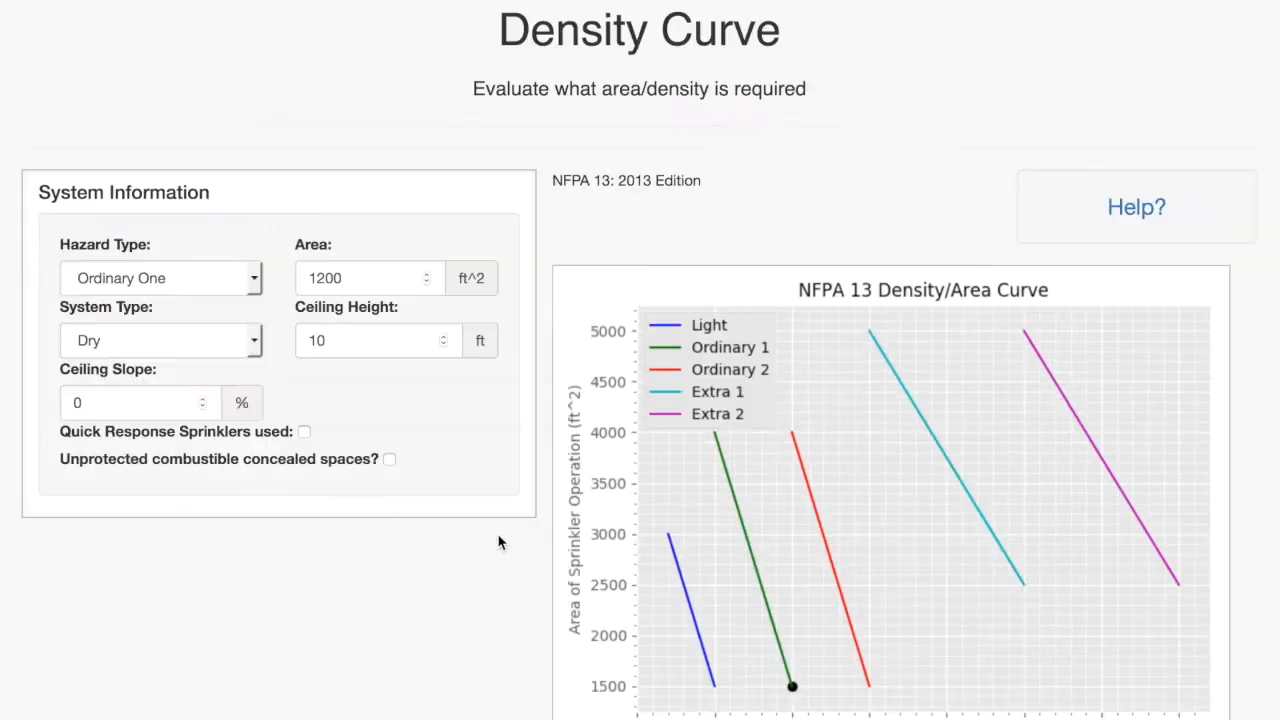
scroll(500, 540, down, 1)
scroll(500, 543, up, 1)
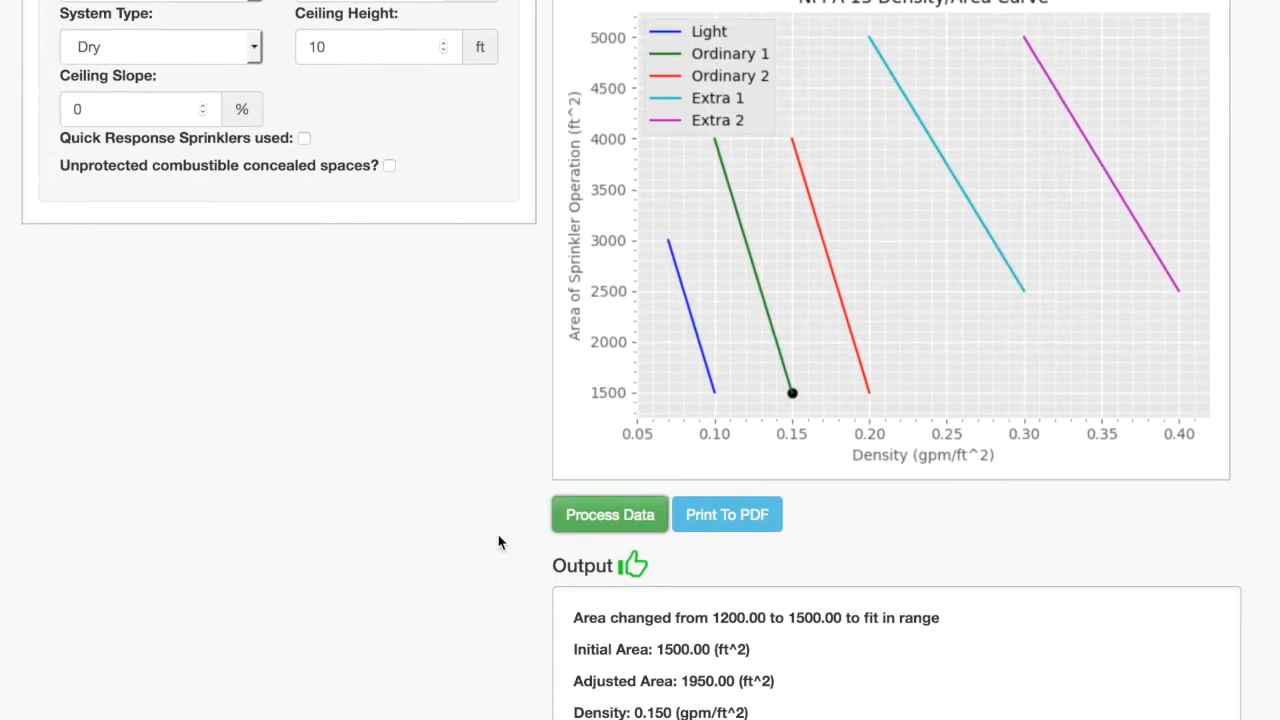
triple_click(1031, 620)
click(1032, 626)
drag(794, 688, 571, 680)
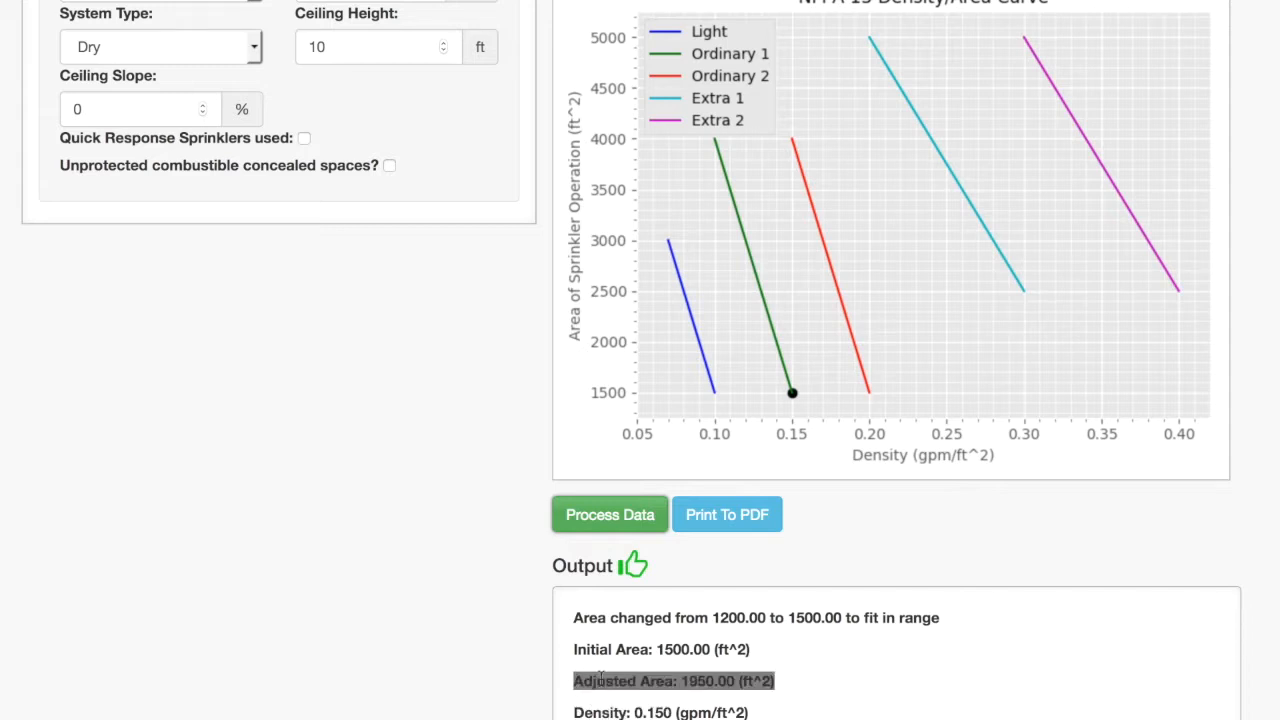
click(877, 690)
drag(752, 712, 565, 712)
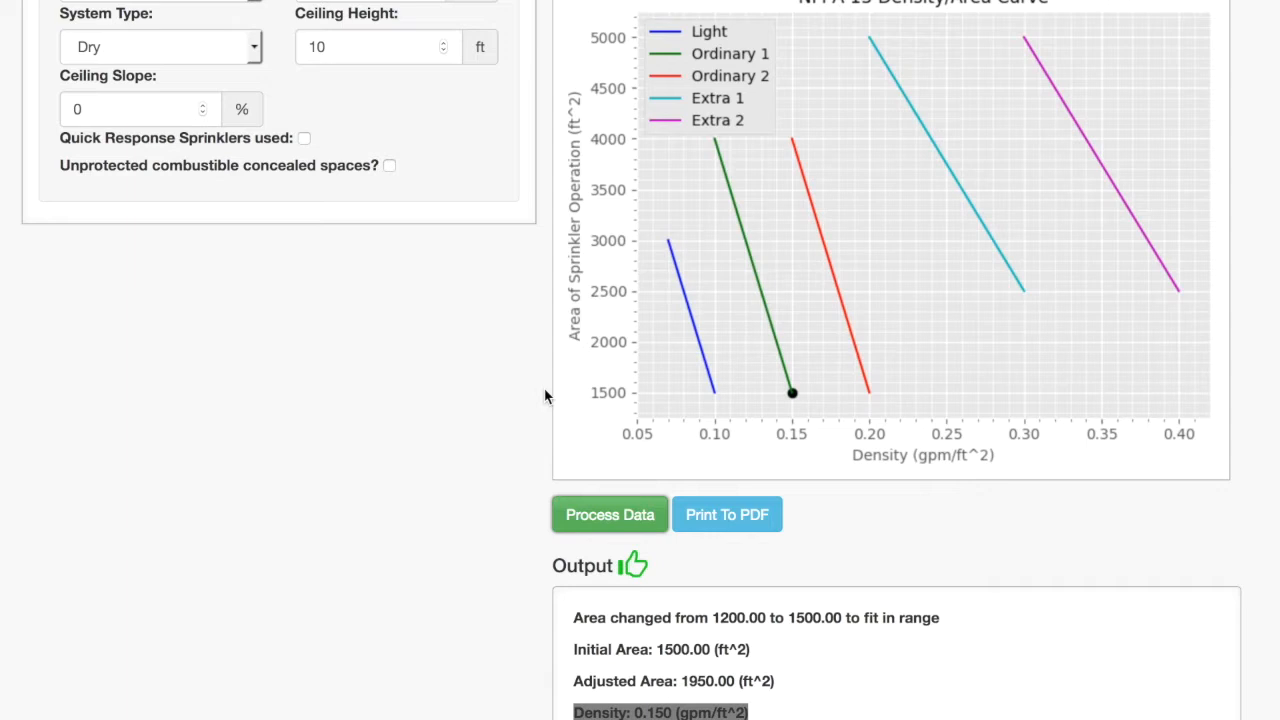
- Switch the system type to Wet and set the ceiling height to 15 ft
scroll(545, 396, up, 2)
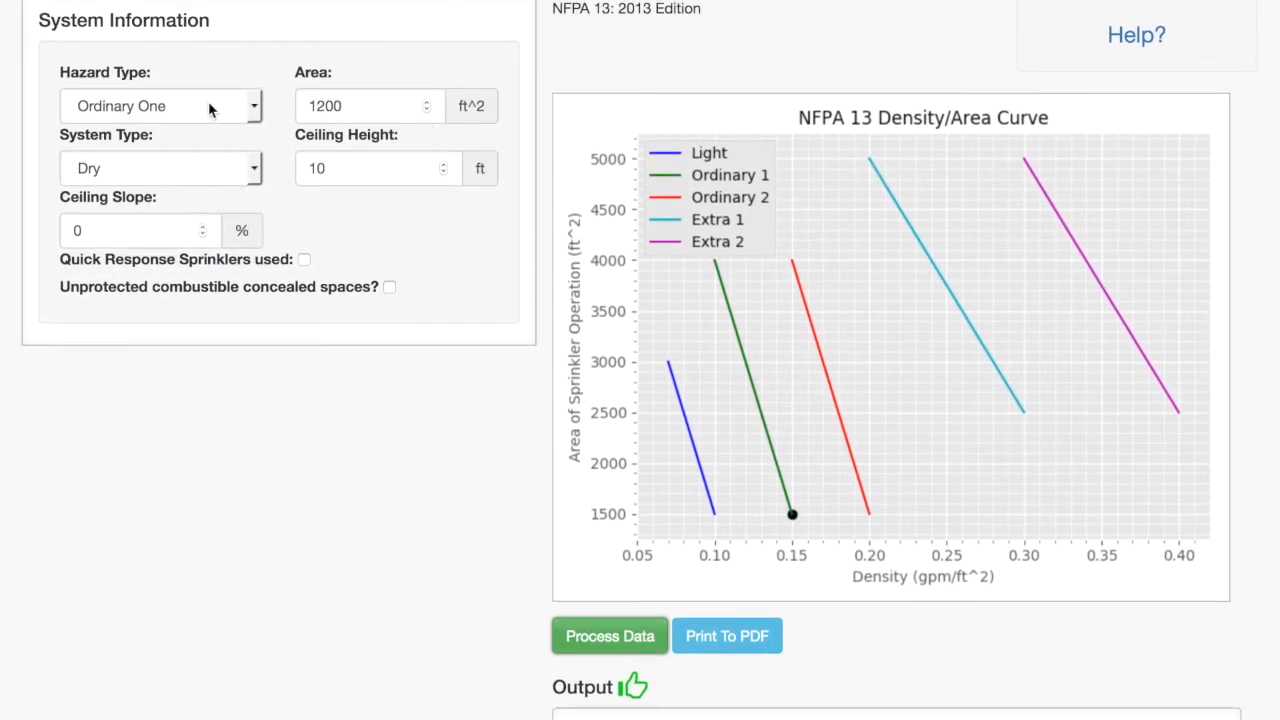
click(176, 172)
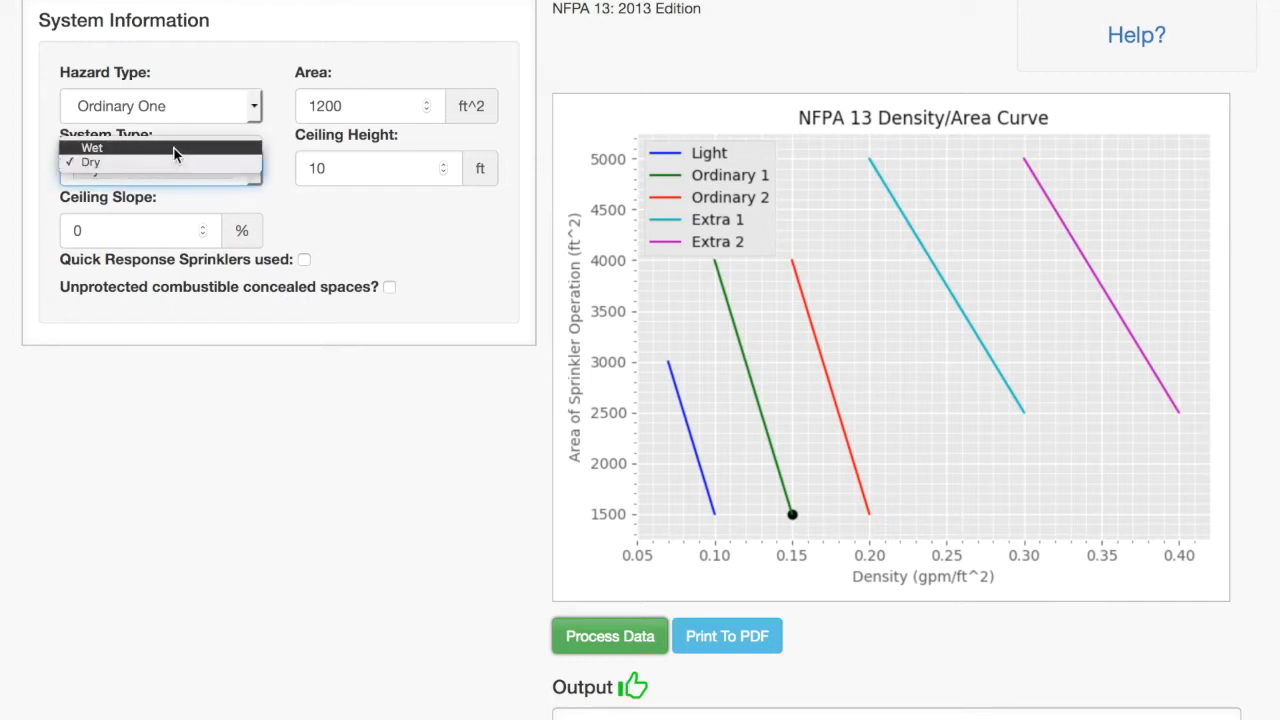
click(176, 149)
double_click(360, 171)
text(15)
- Set the ceiling slope to 17% and enable the use of quick response sprinklers
double_click(163, 231)
text(17)
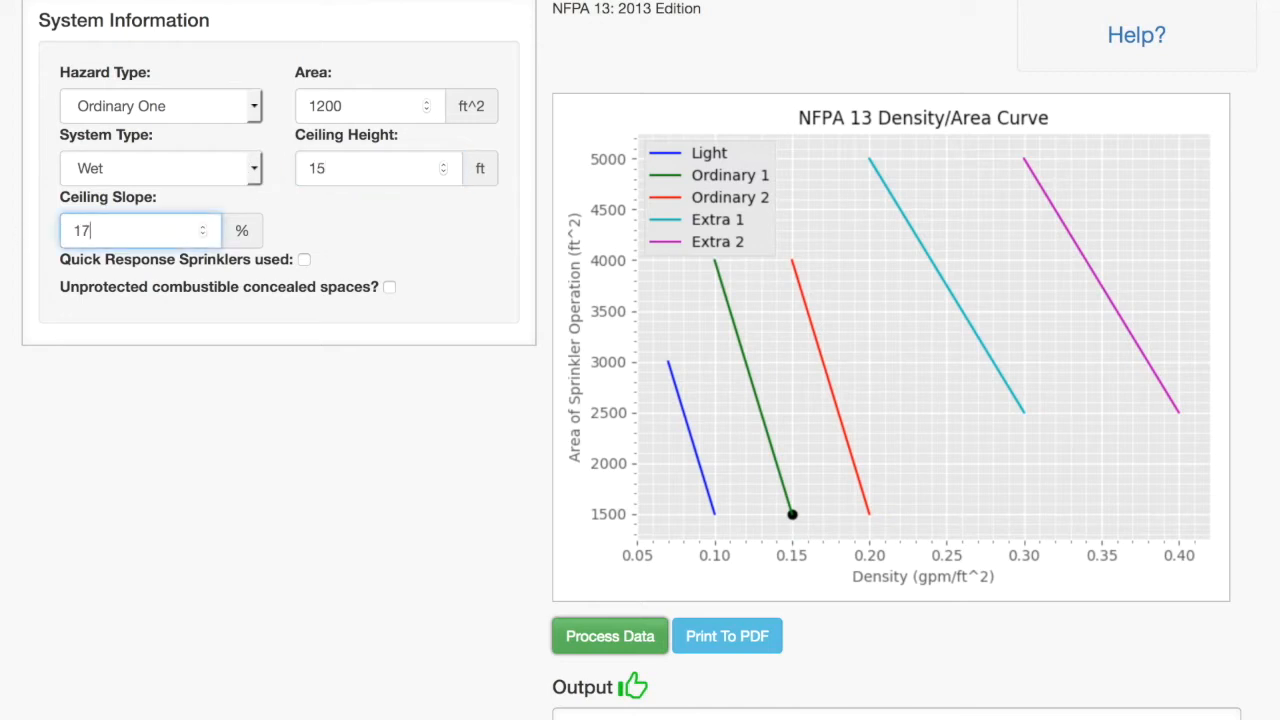
click(304, 260)
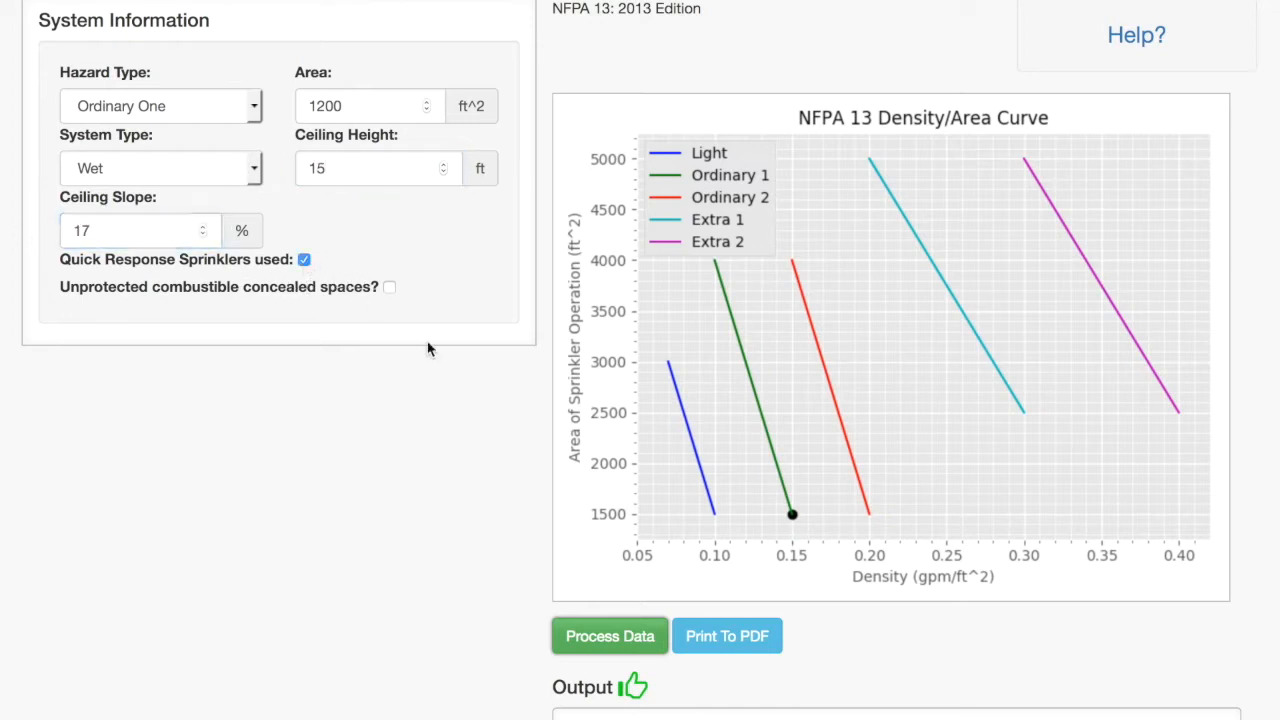
- Process the data for the sloped-ceiling, quick response system and review the adjusted area in the output
scroll(460, 380, down, 3)
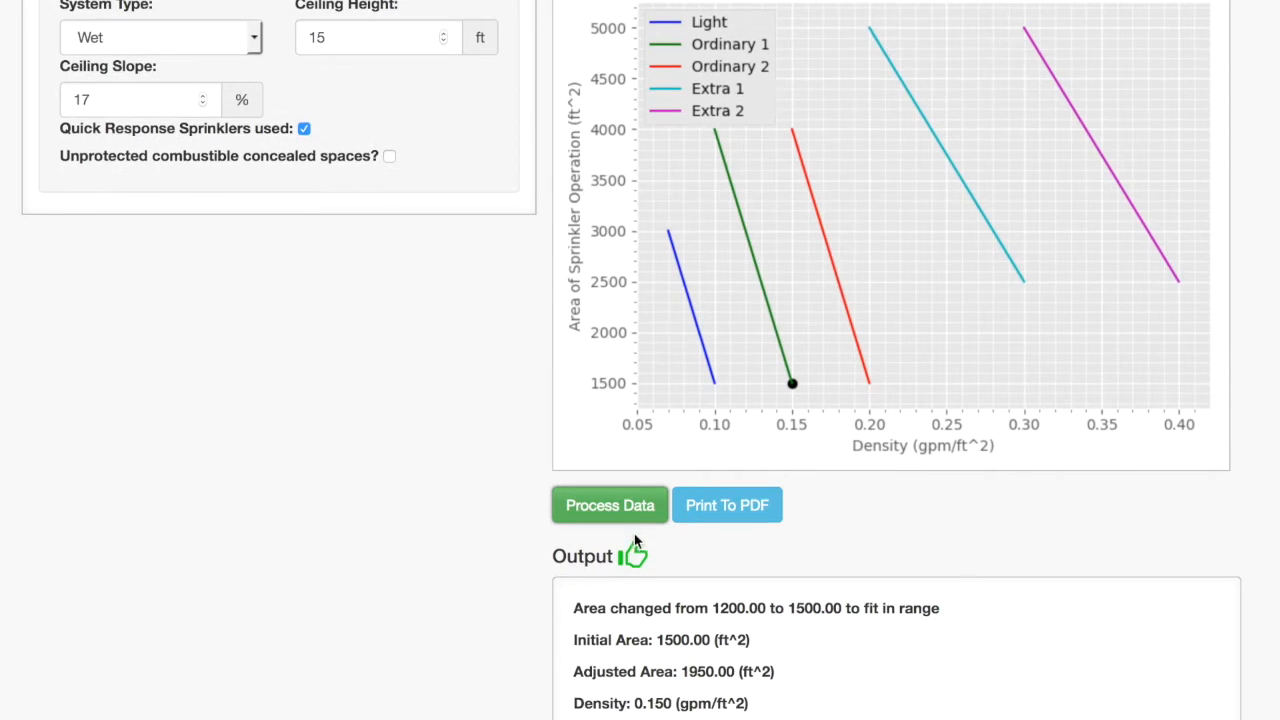
scroll(549, 554, up, 5)
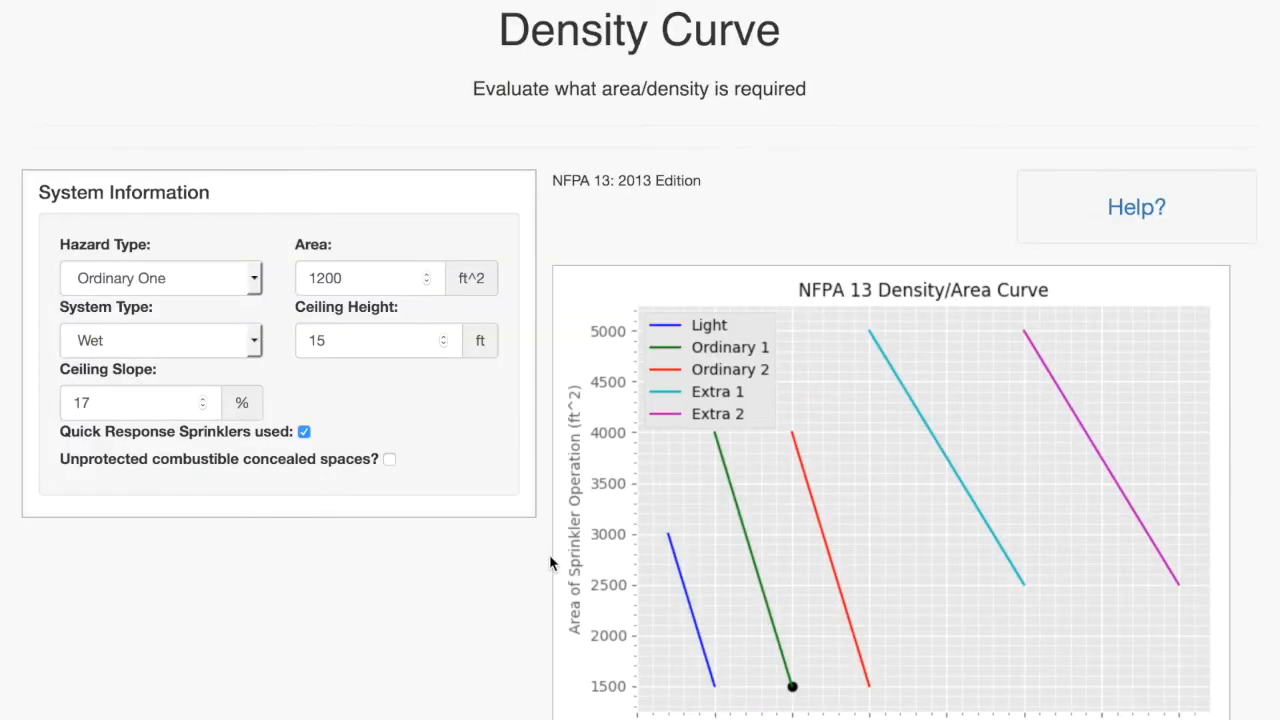
scroll(549, 554, down, 5)
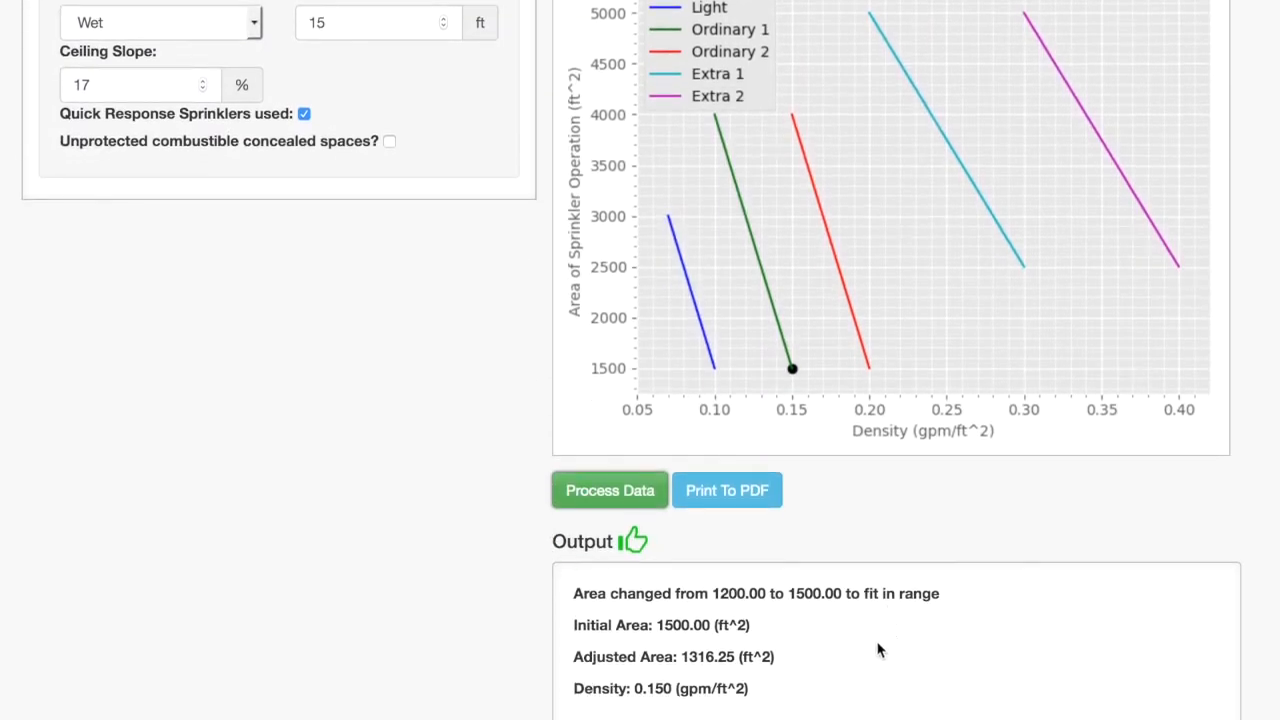
drag(830, 661, 543, 650)
click(540, 650)
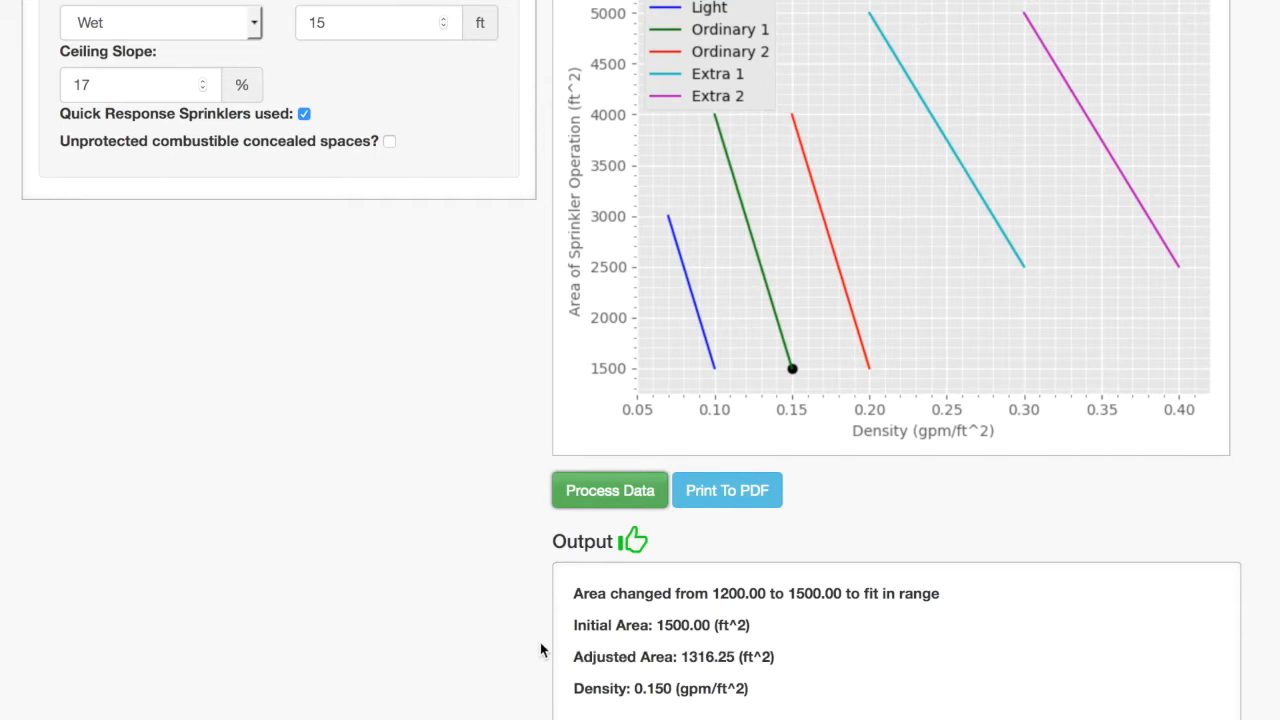